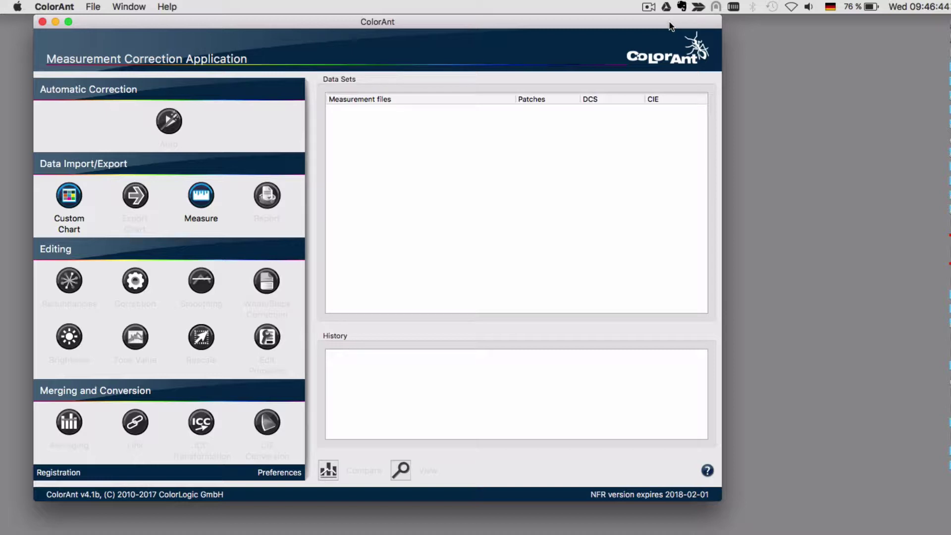
# Load the predefined ECI-2002 chart and select the 1485-patch ECI-2002.txt data set
pyautogui.click(92, 7)
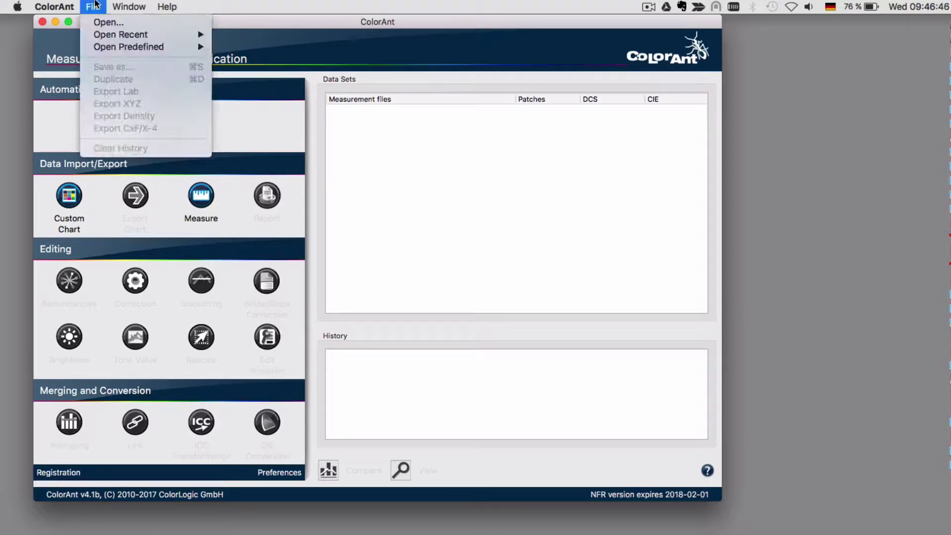
pyautogui.moveTo(115, 48)
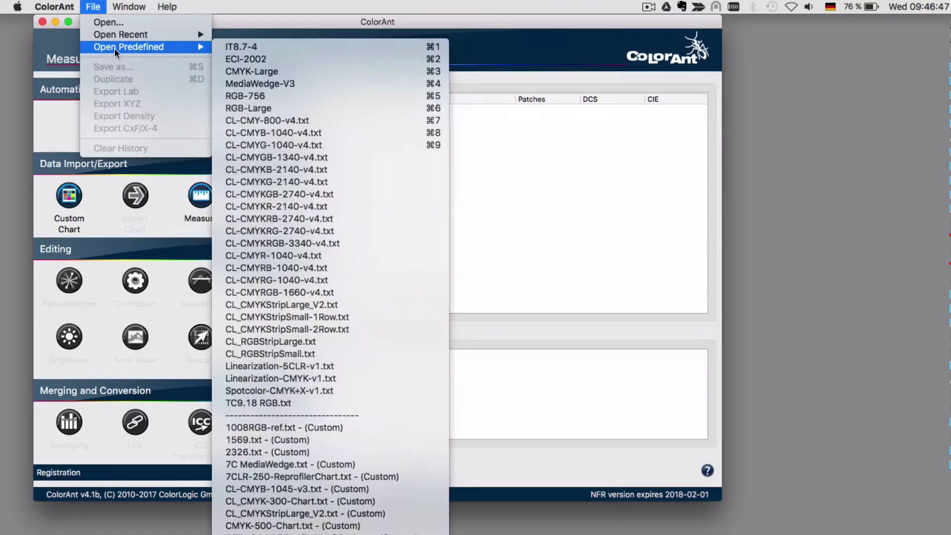
pyautogui.click(305, 59)
pyautogui.click(355, 110)
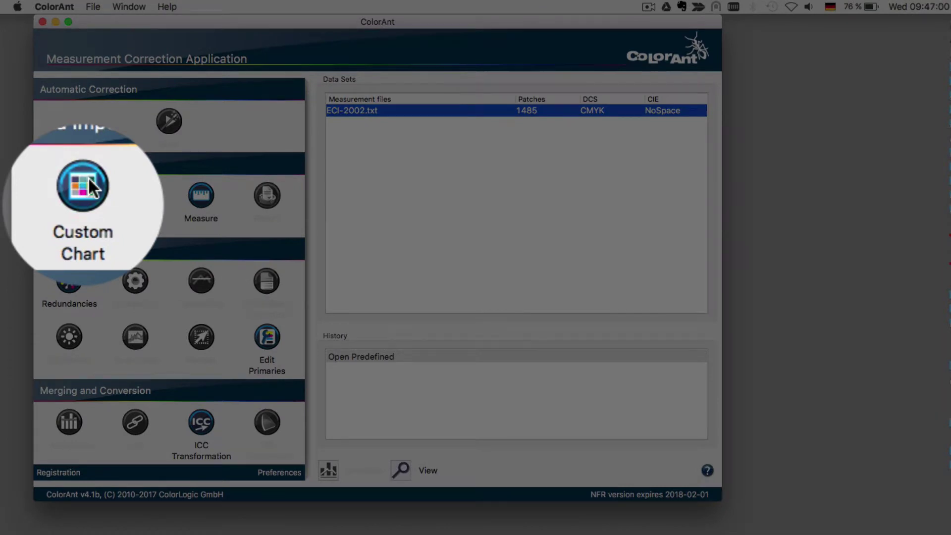
# Generate a custom CMYK Profiling chart with Medium patch count, then select CMYK-900-Chart
pyautogui.click(71, 193)
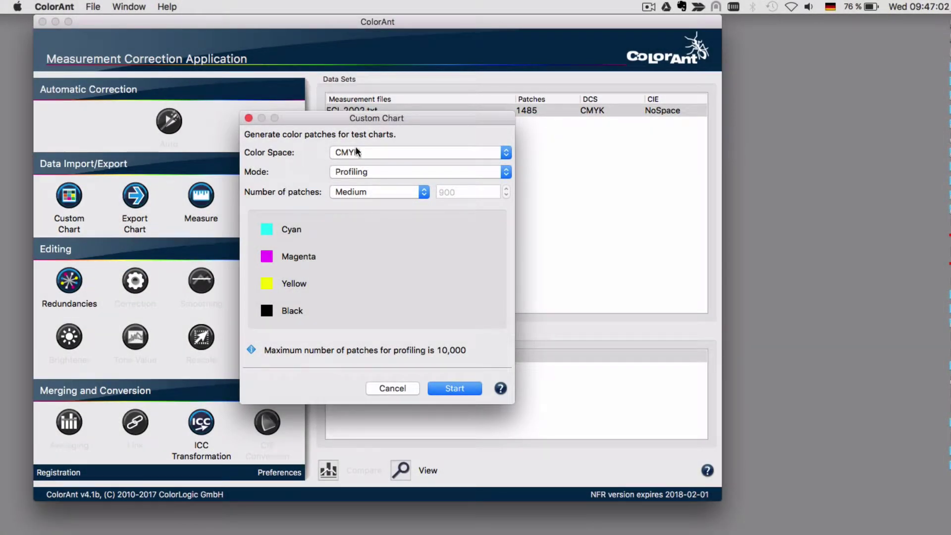
pyautogui.click(372, 152)
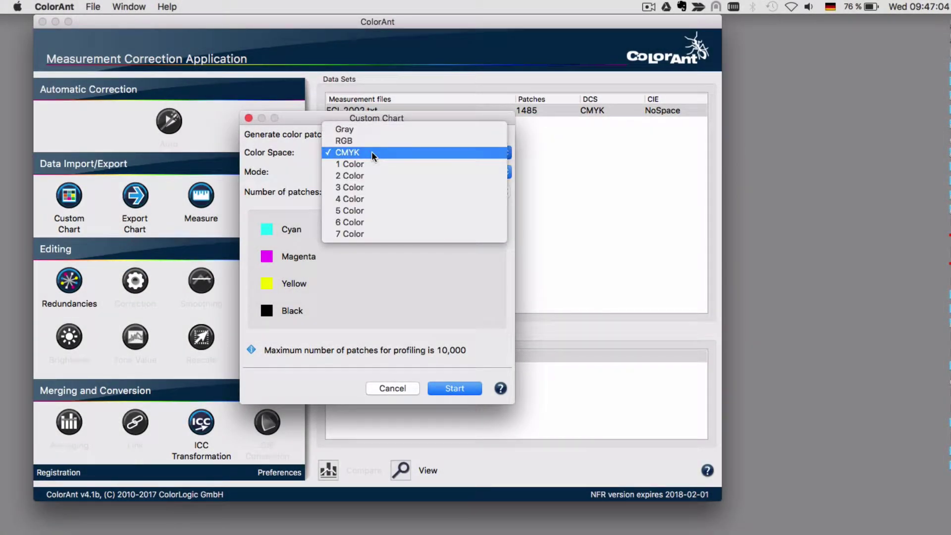
pyautogui.click(372, 151)
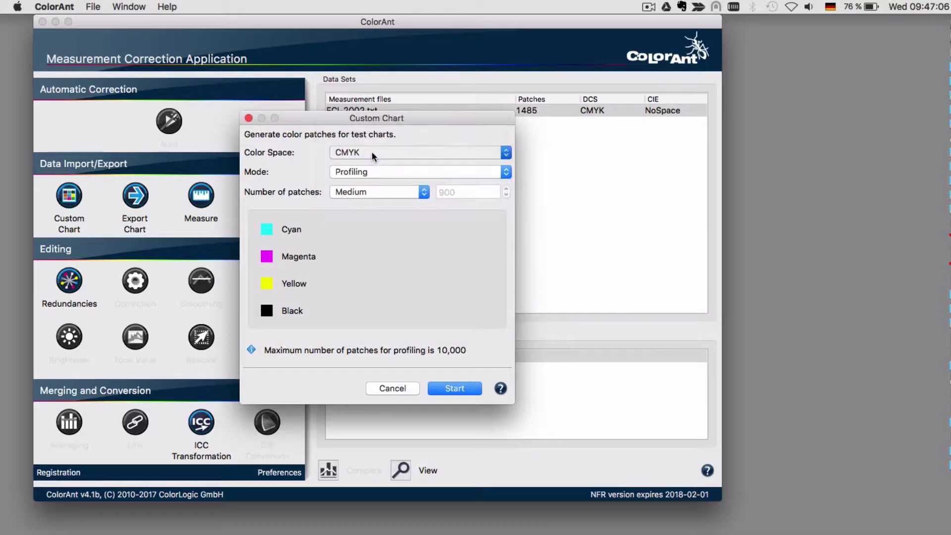
pyautogui.click(393, 168)
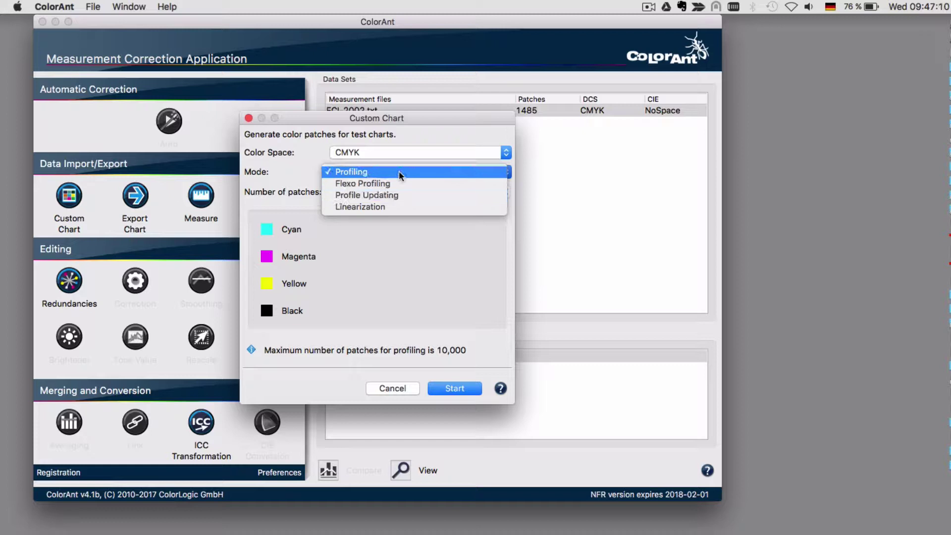
pyautogui.click(400, 171)
pyautogui.click(383, 189)
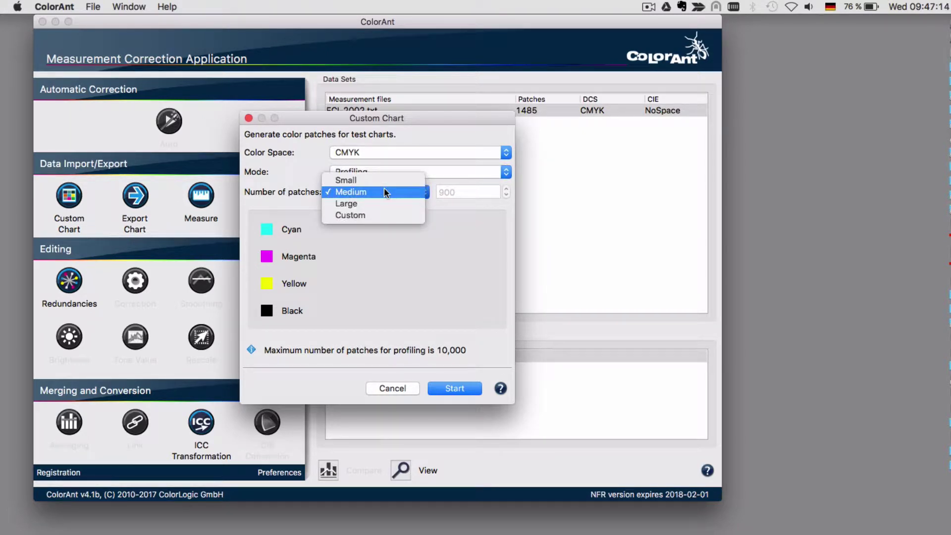
pyautogui.click(385, 191)
pyautogui.click(467, 392)
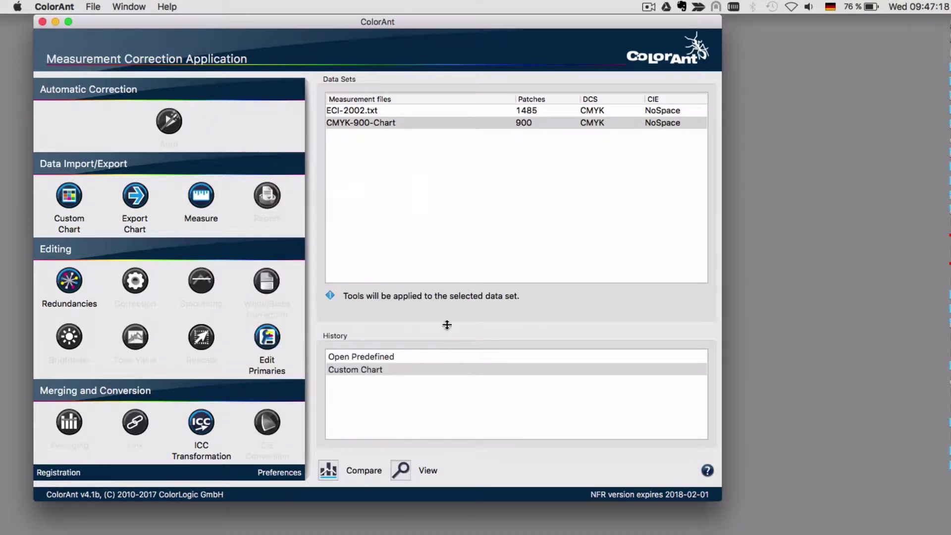
pyautogui.click(376, 124)
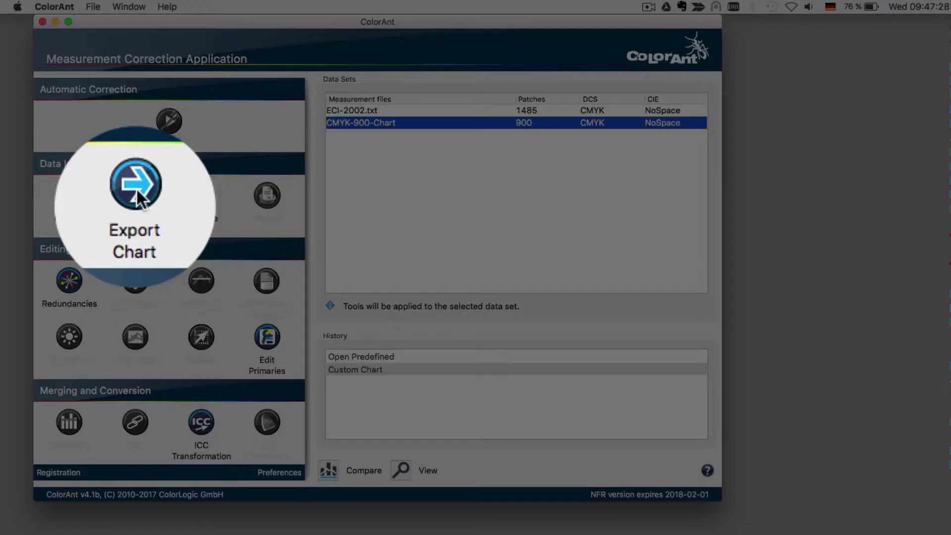
# Open the Export Chart settings and display the instrument preset list
pyautogui.click(136, 196)
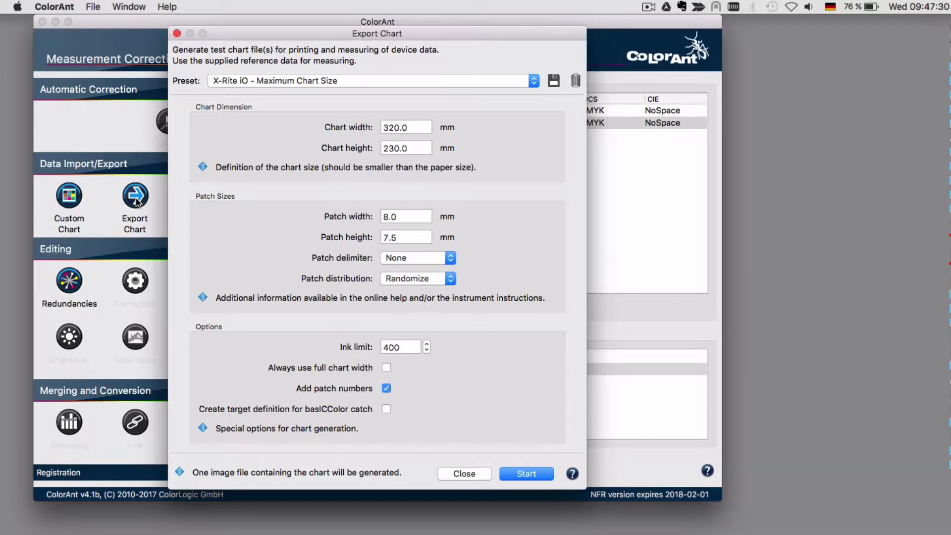
pyautogui.click(278, 82)
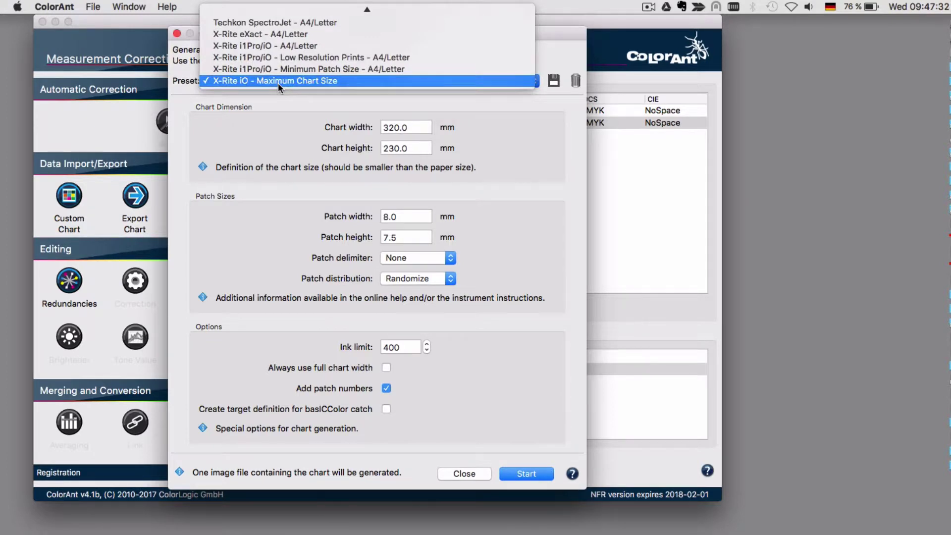
pyautogui.moveTo(329, 4)
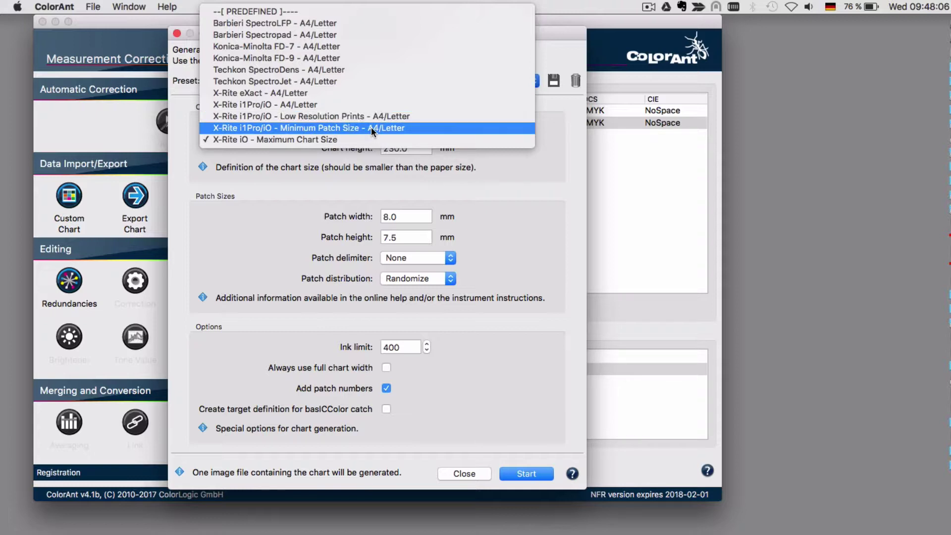
# Use the X-Rite i1Pro/iO Minimum Patch Size A4/Letter preset, Randomize distribution, delimiter None
pyautogui.click(370, 126)
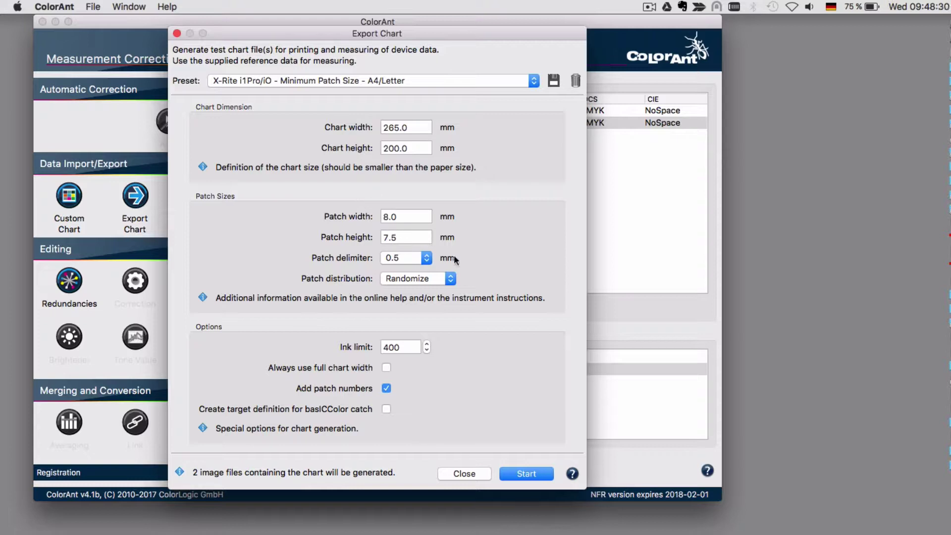
pyautogui.click(423, 258)
pyautogui.click(424, 258)
pyautogui.click(436, 279)
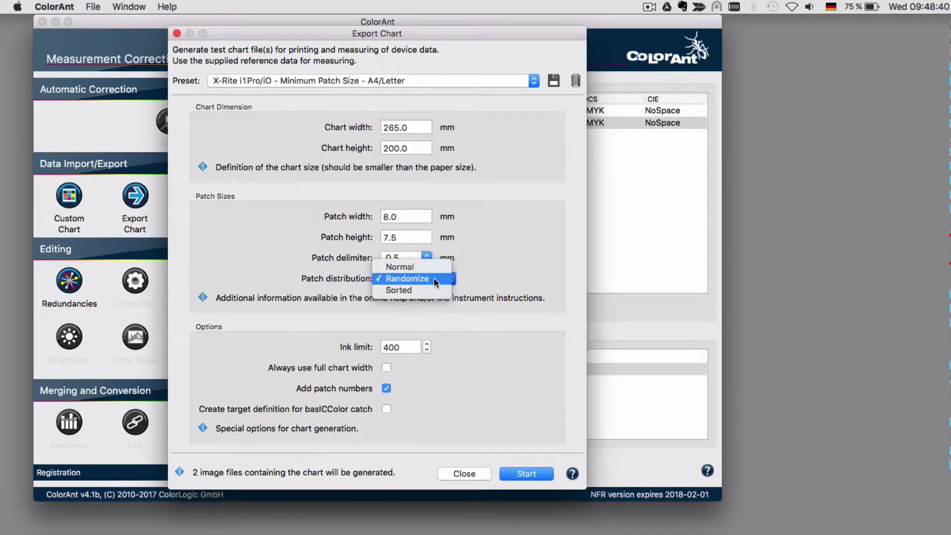
pyautogui.click(433, 268)
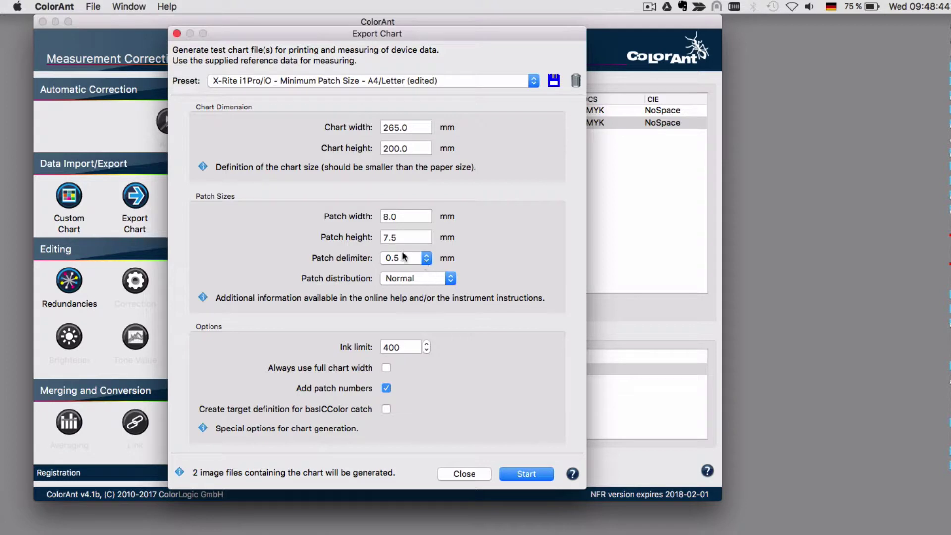
pyautogui.click(406, 279)
pyautogui.click(417, 289)
pyautogui.click(409, 258)
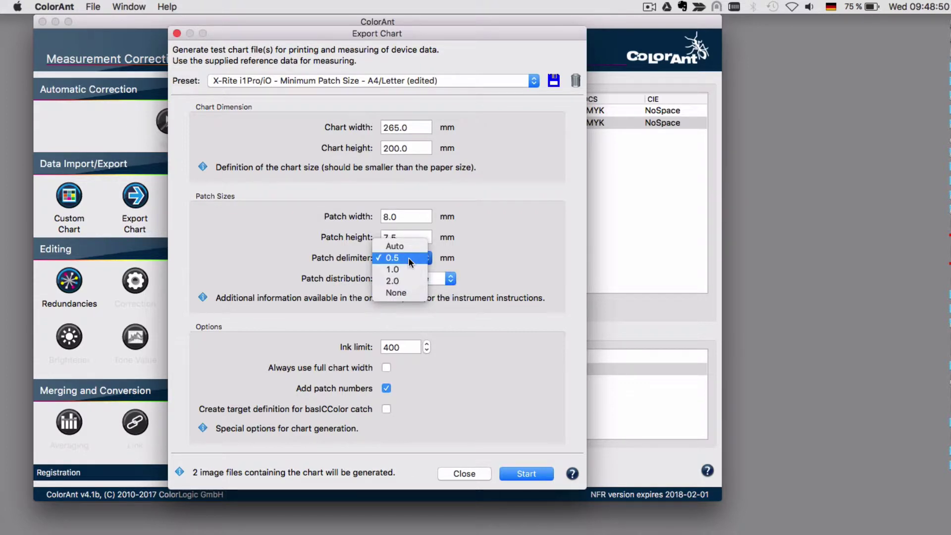
pyautogui.click(412, 294)
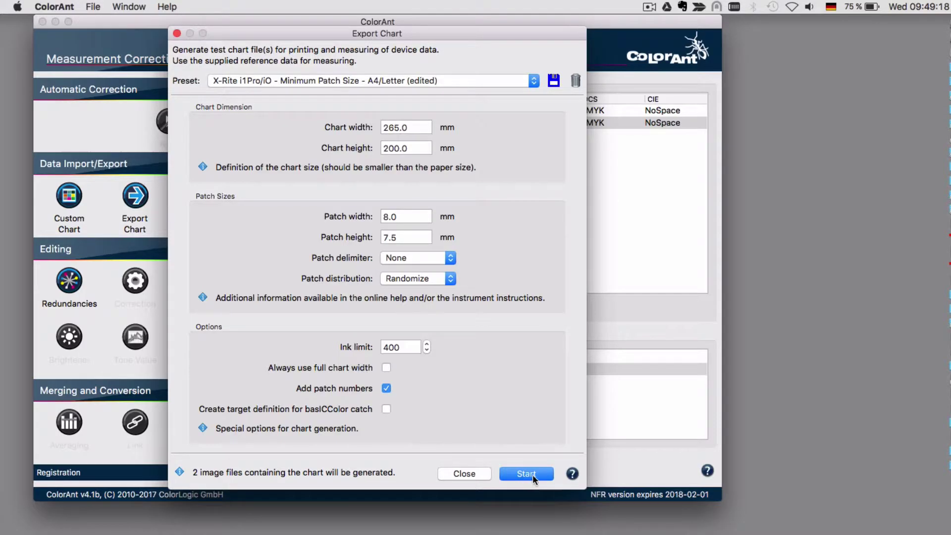
# Generate the chart image files and close the export dialog, adding CMYK-900-Chart-Reference.txt
pyautogui.click(527, 474)
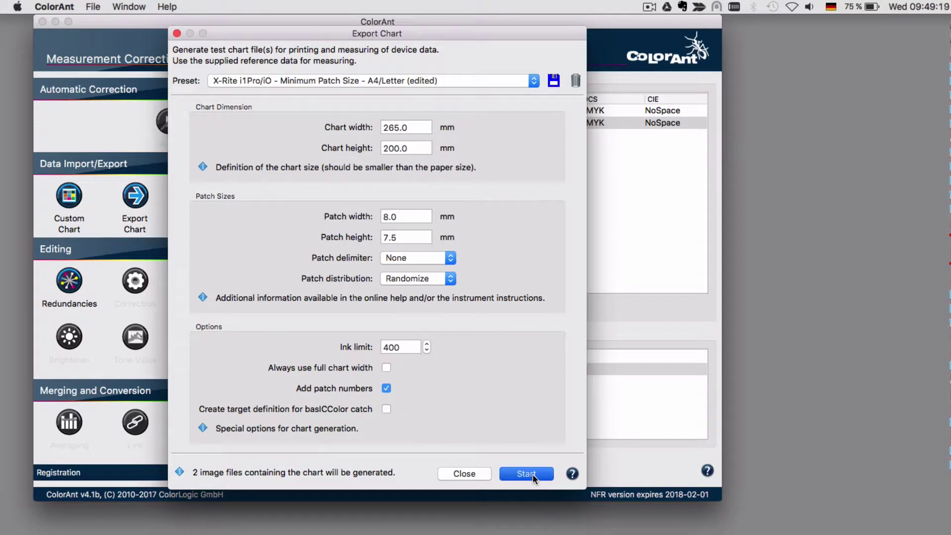
pyautogui.click(465, 474)
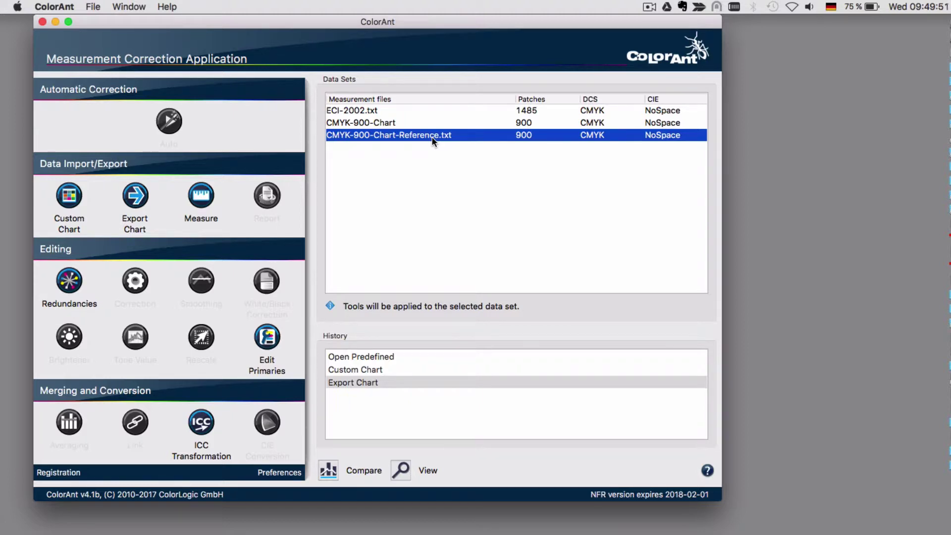
# Launch Measure Tool and connect the X-Rite i1iO as the measuring device
pyautogui.click(201, 200)
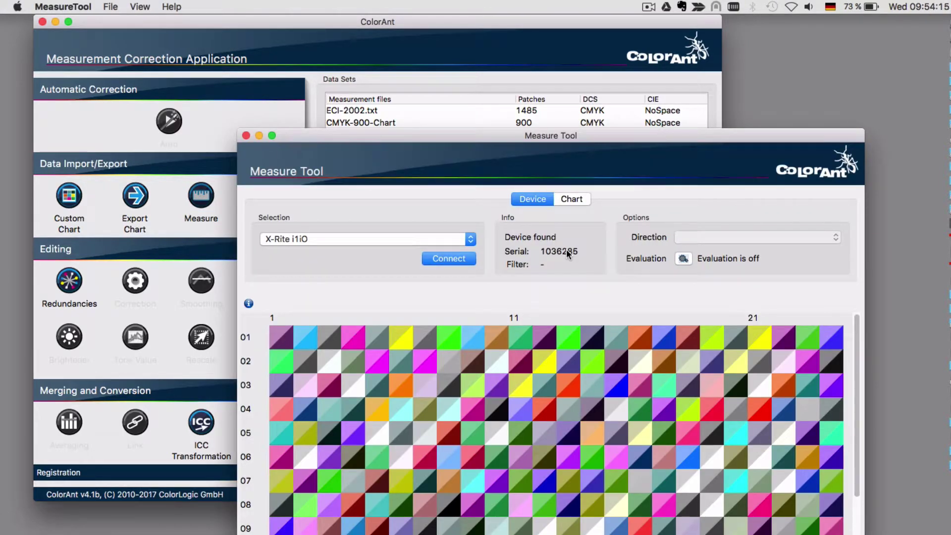
pyautogui.click(379, 236)
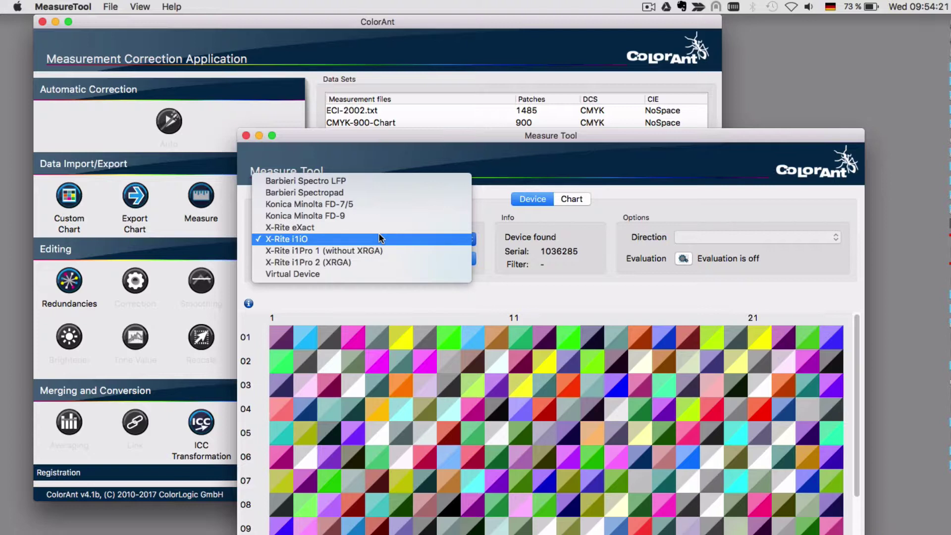
pyautogui.click(379, 236)
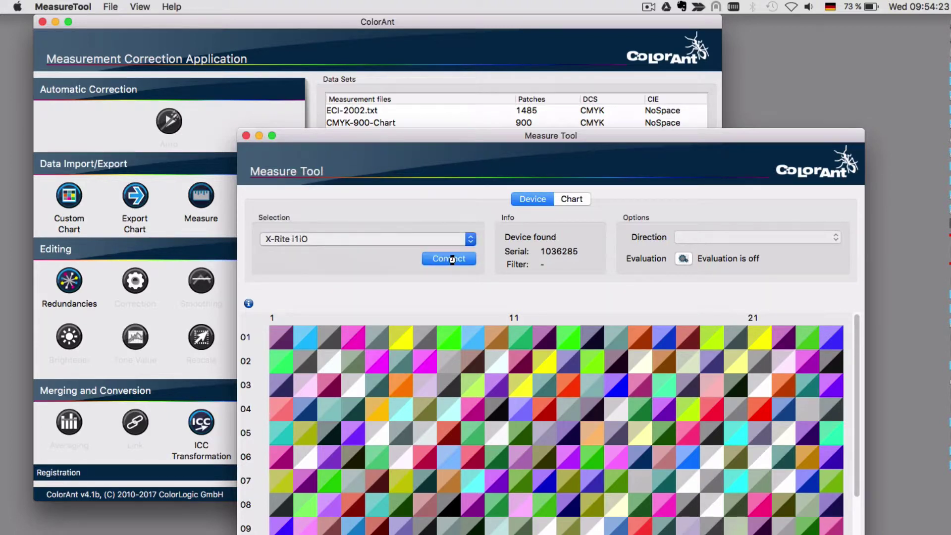
pyautogui.click(452, 259)
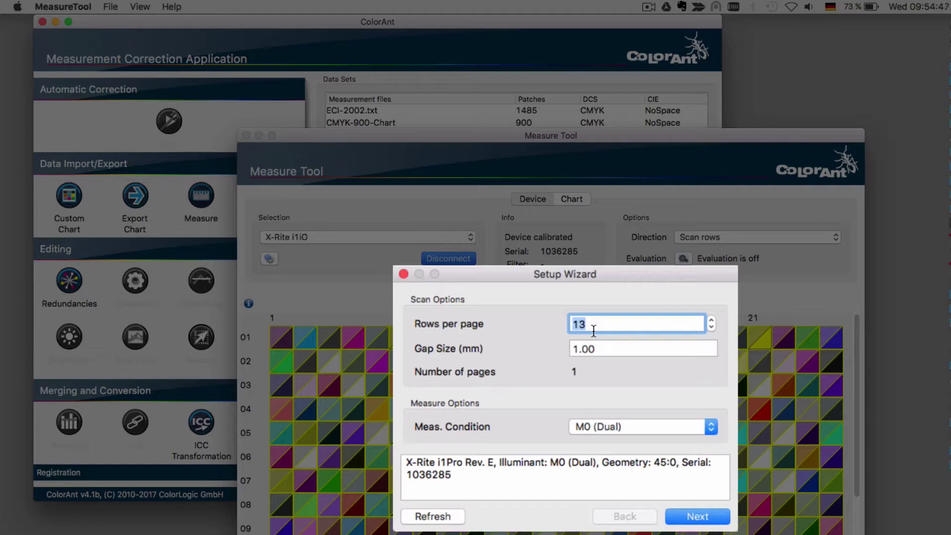
# Set 11 rows per page and a 0 mm gap, keeping measurement condition M0 (Dual)
pyautogui.write('11')
pyautogui.press('Tab')
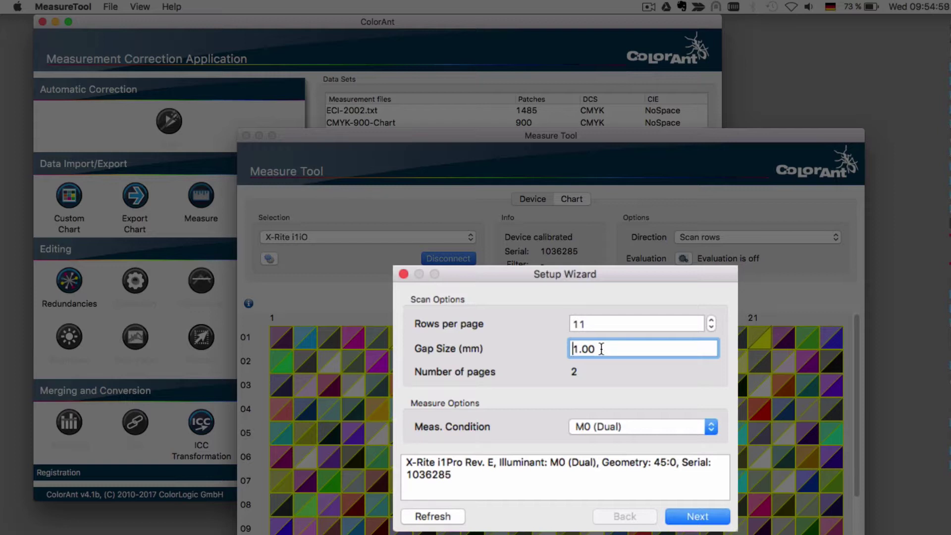
pyautogui.click(601, 349)
pyautogui.moveTo(602, 349); pyautogui.dragTo(458, 345)
pyautogui.write('0')
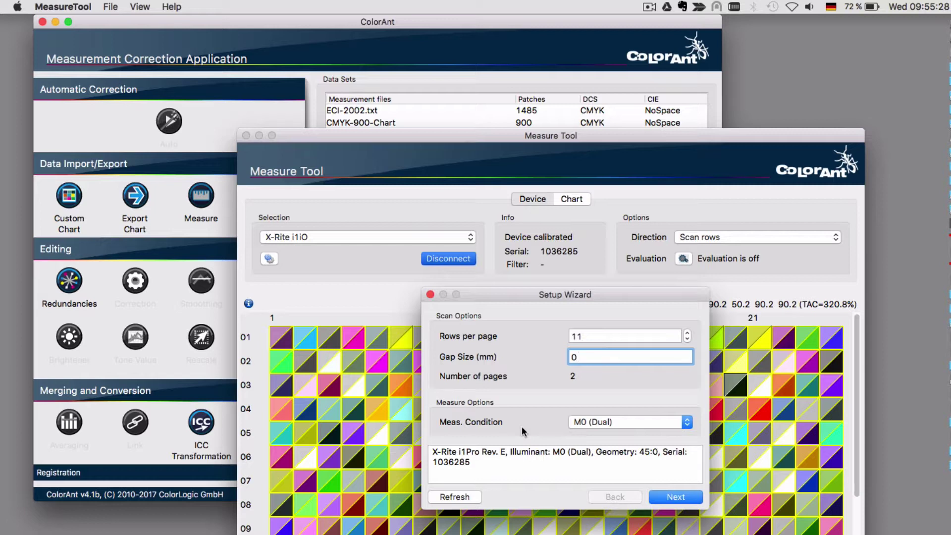
pyautogui.click(649, 421)
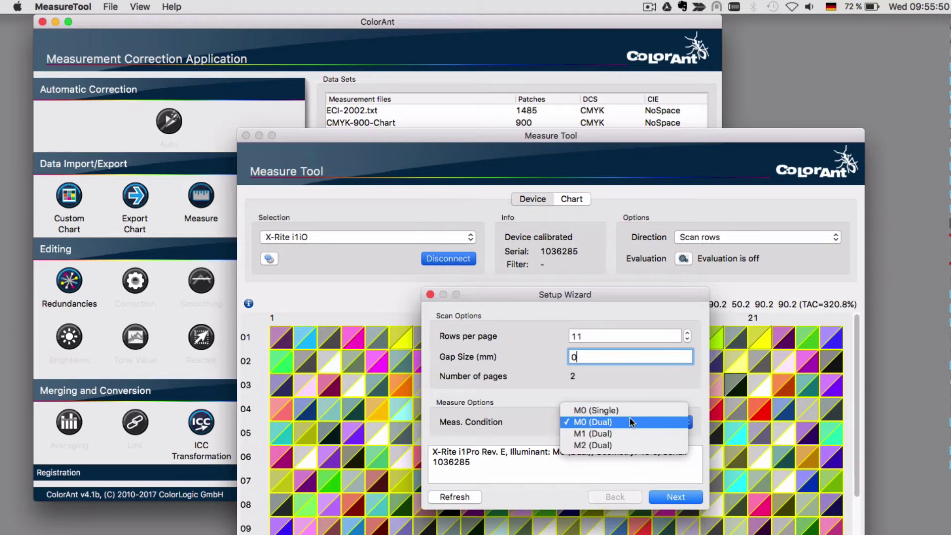
pyautogui.click(629, 419)
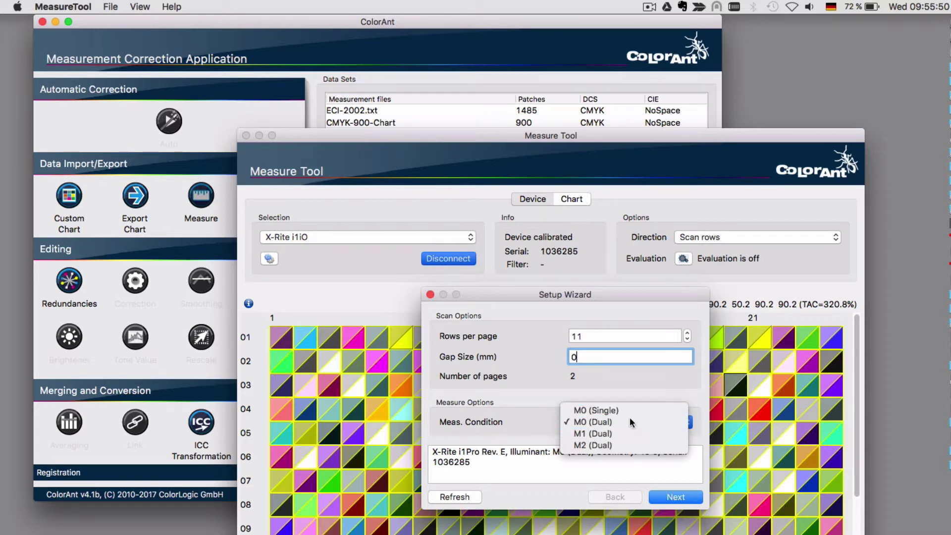
# Define the chart corners and measure both pages of the chart
pyautogui.click(676, 498)
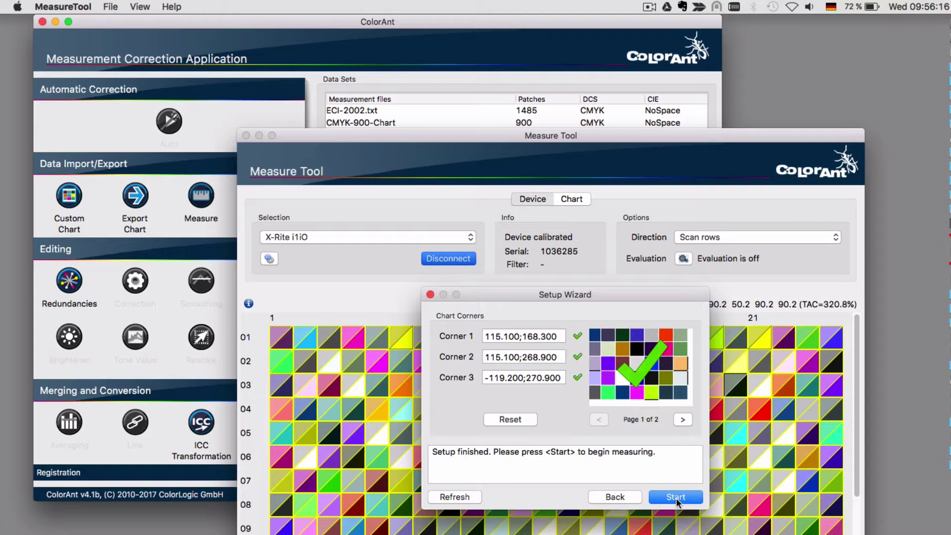
pyautogui.click(676, 498)
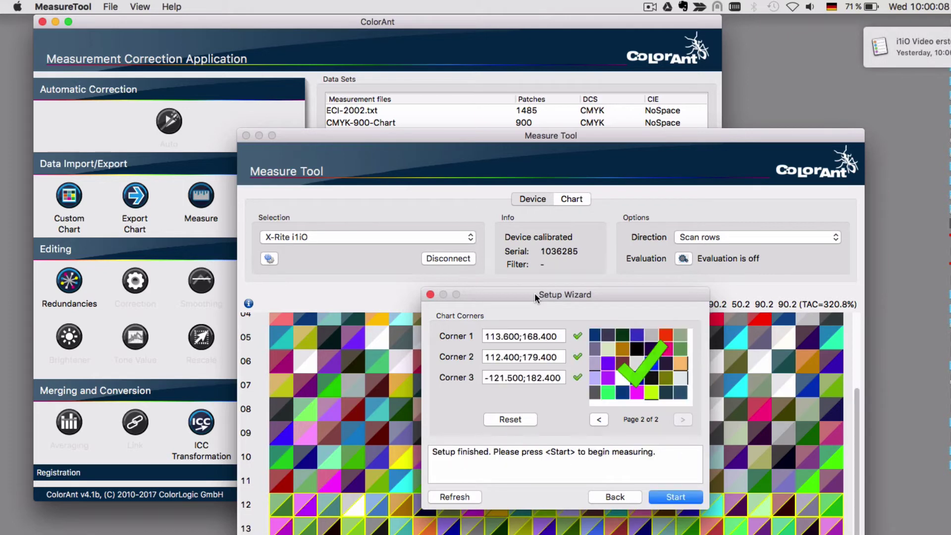
pyautogui.click(679, 498)
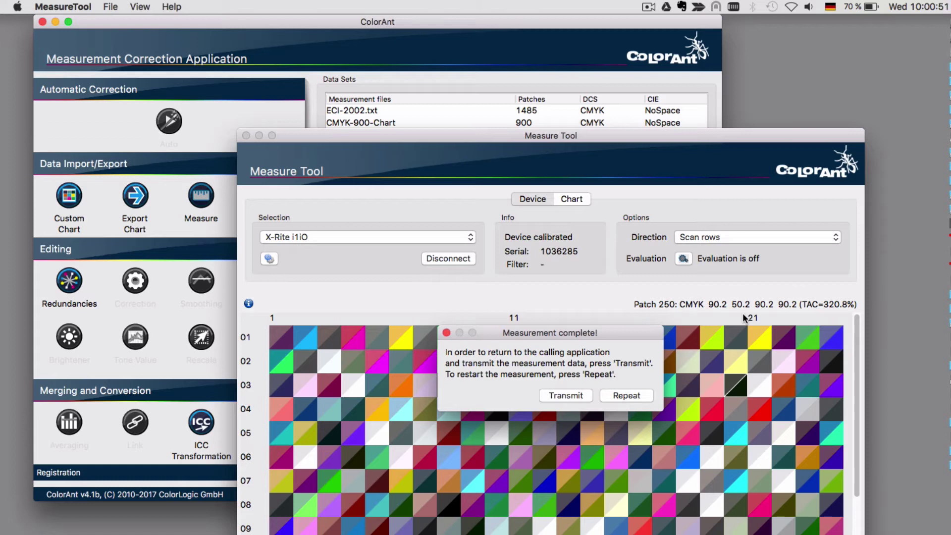
# Transmit the measurements to ColorAnt as CMYK-300-Chart-Reference.txt with 312 patches
pyautogui.click(569, 394)
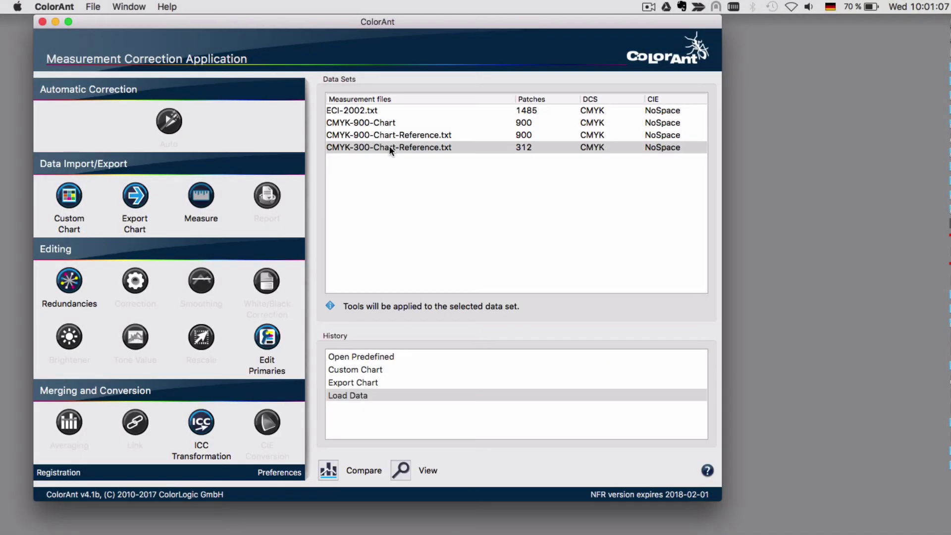
# Select the Remission CMYK-300-Chart-Reference.txt data set and bring up its context menu
pyautogui.click(389, 160)
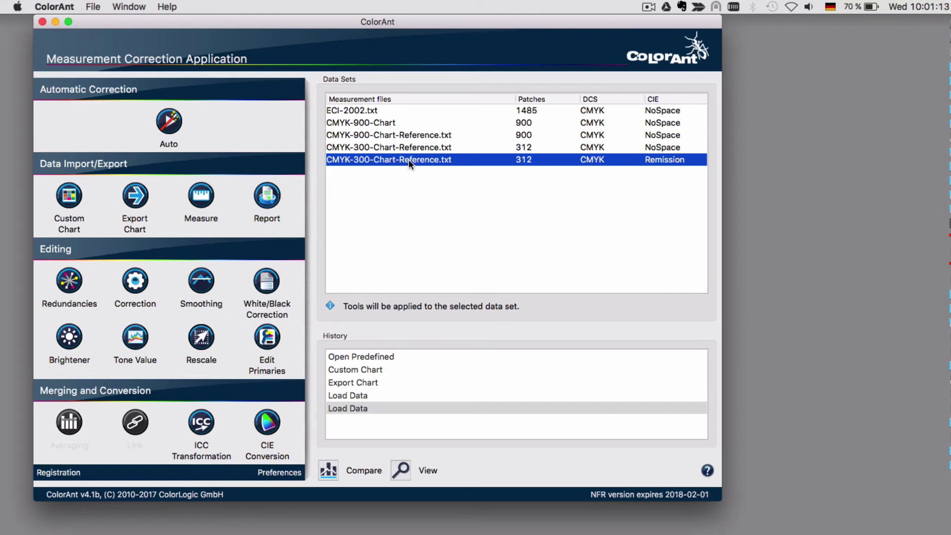
pyautogui.rightClick(410, 164)
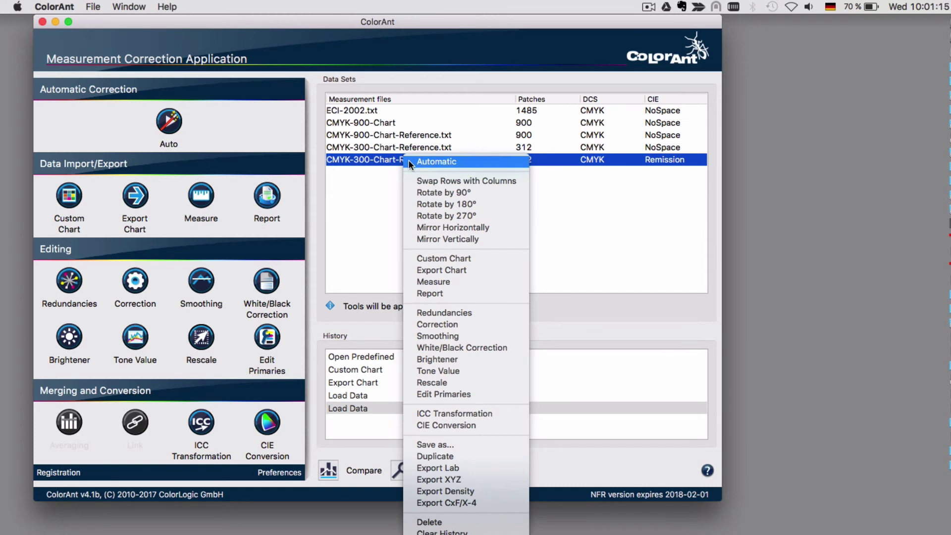